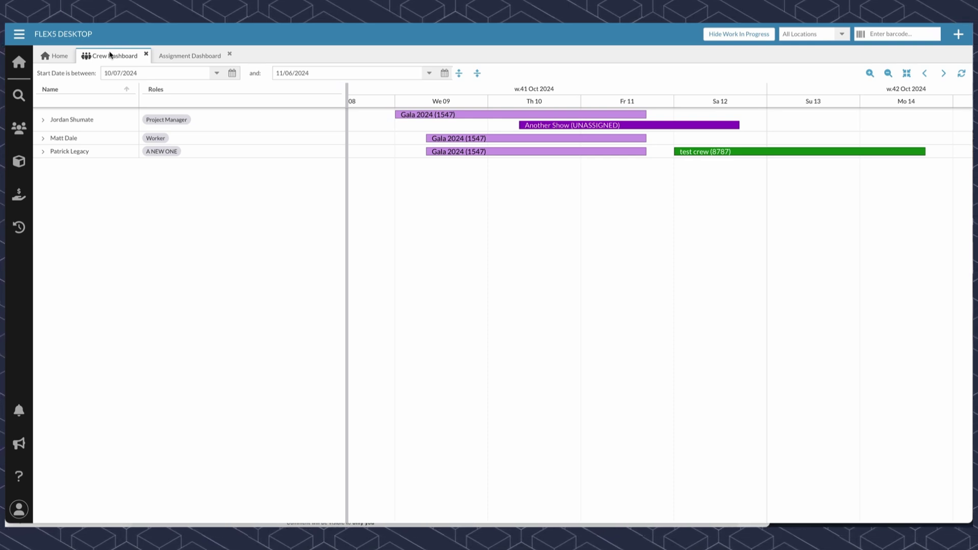
Check the Assignment Dashboard for unfilled roles by switching the Show Unassigned Only filter on and back off
{"action": "left_click", "coordinate": [181, 57]}
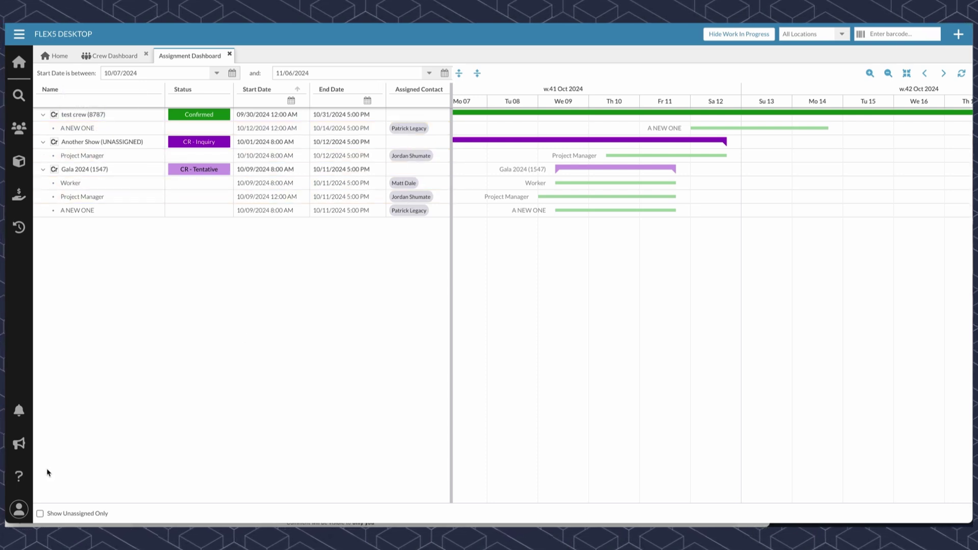
{"action": "left_click", "coordinate": [40, 514]}
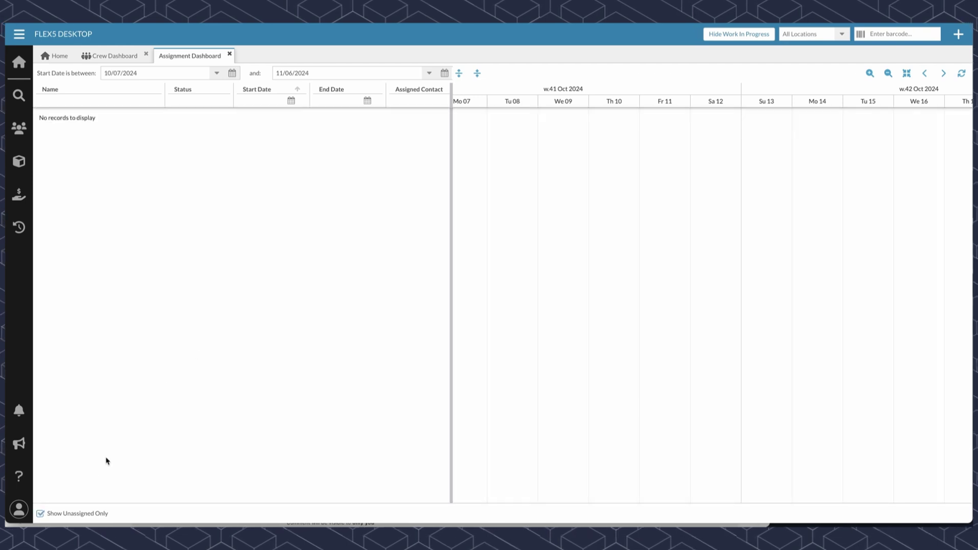
{"action": "left_click", "coordinate": [48, 516]}
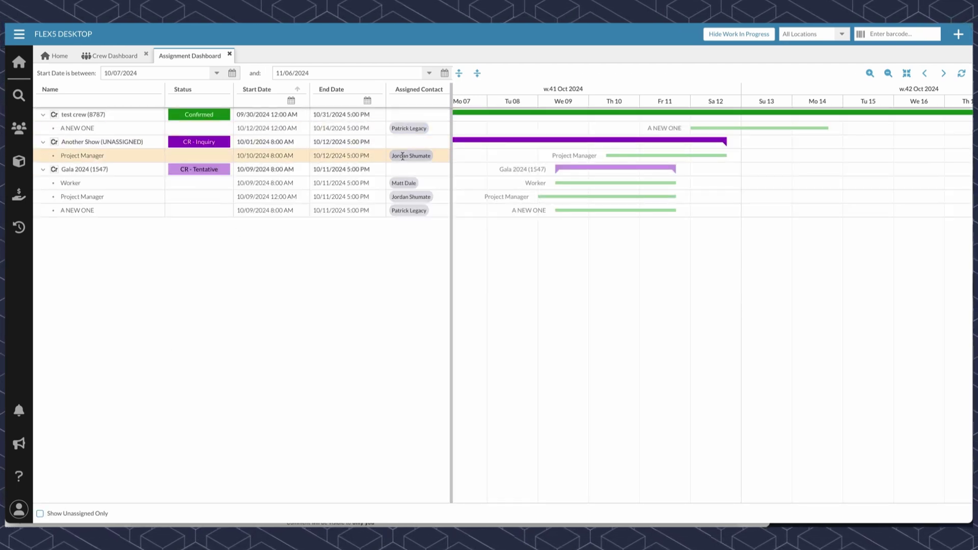
Compare the Crew Dashboard with the Assignment Dashboard, and examine the Gala 2024 and Another Show booking details in the crew timeline
{"action": "left_click", "coordinate": [113, 57]}
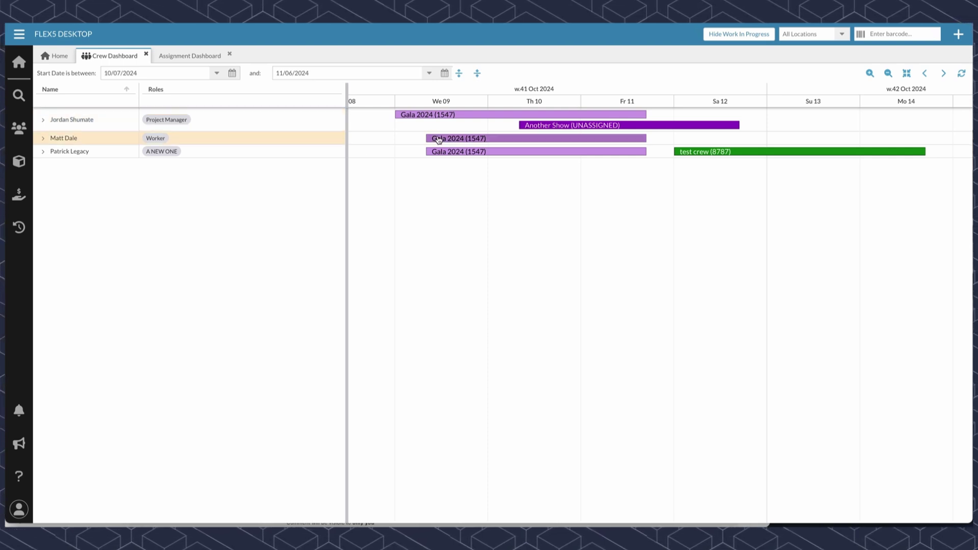
{"action": "mouse_move", "coordinate": [424, 137]}
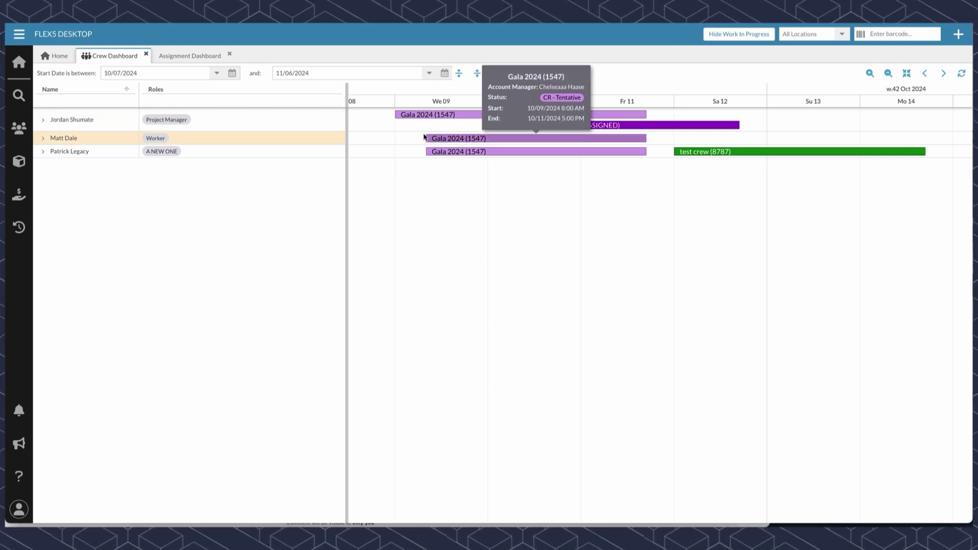
{"action": "left_click", "coordinate": [183, 58]}
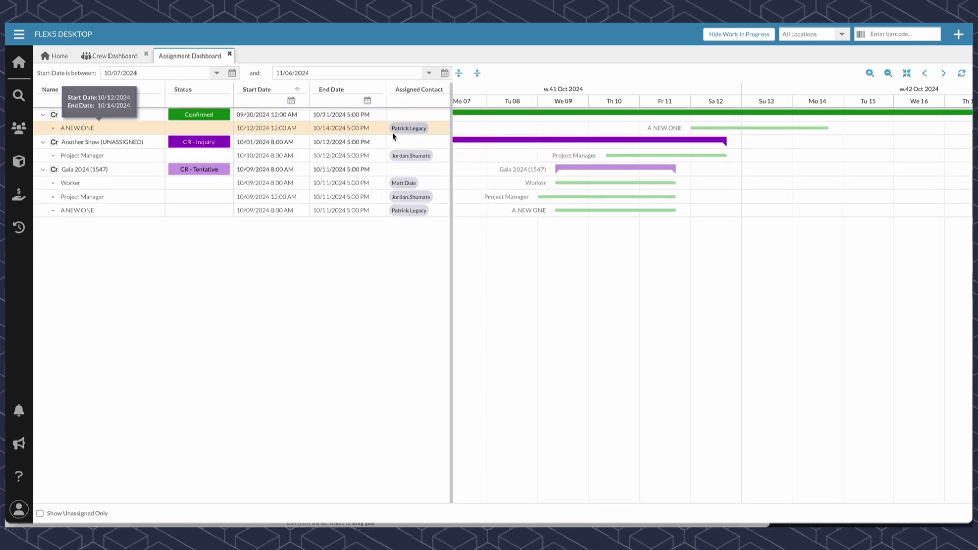
{"action": "left_click", "coordinate": [122, 60]}
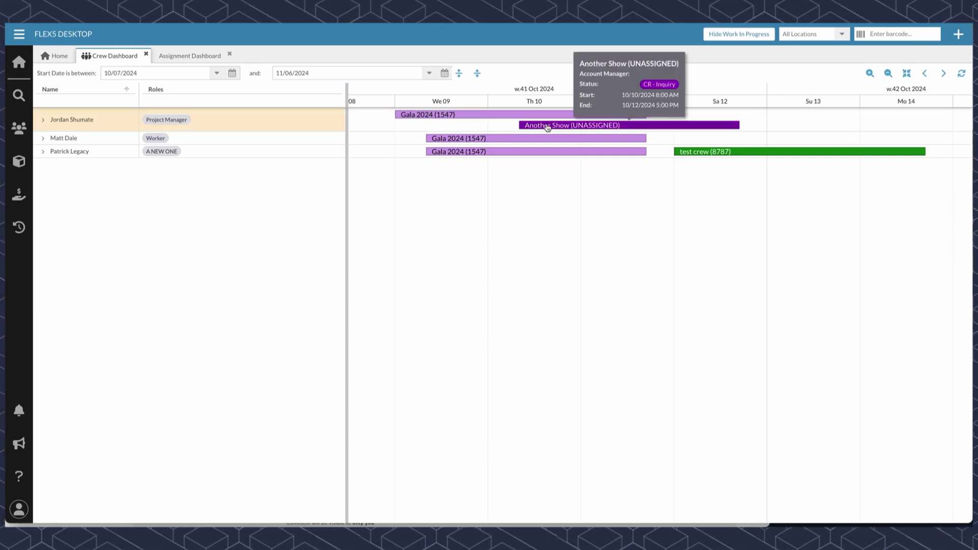
{"action": "mouse_move", "coordinate": [487, 117]}
{"action": "mouse_move", "coordinate": [539, 127]}
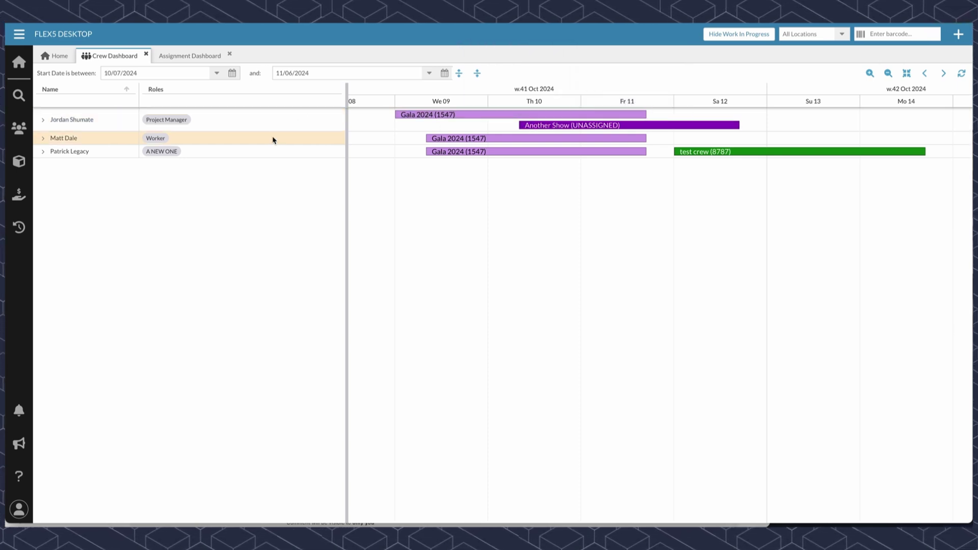
Expand the Project Manager's bookings and schedule a Load In shift for Gala 2024 on Wednesday, October 9th, starting at 9:00 AM
{"action": "left_click", "coordinate": [43, 121]}
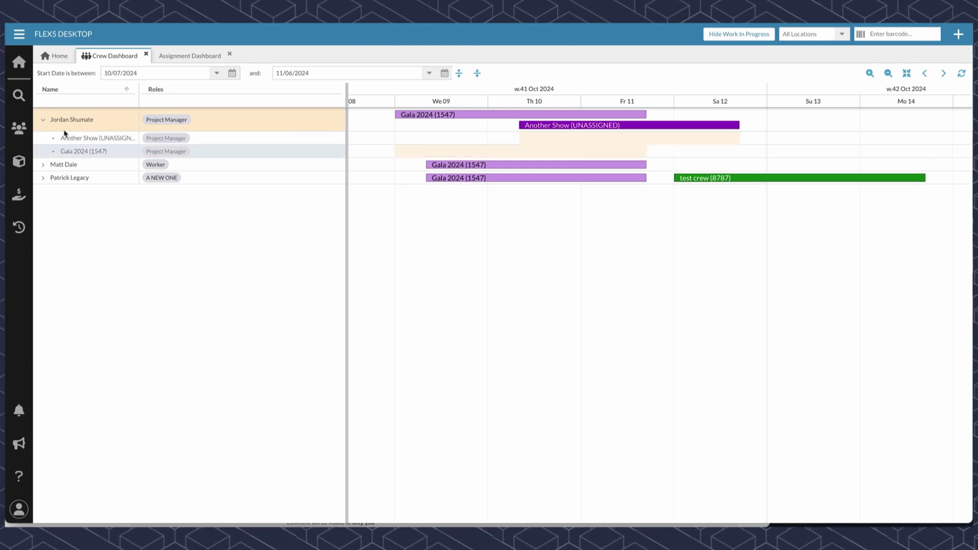
{"action": "left_click", "coordinate": [157, 151]}
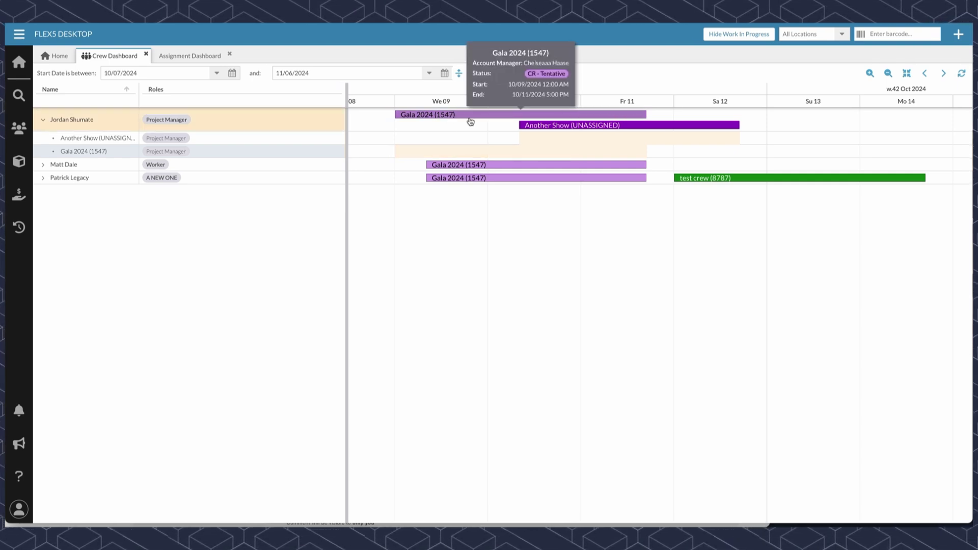
{"action": "double_click", "coordinate": [443, 155]}
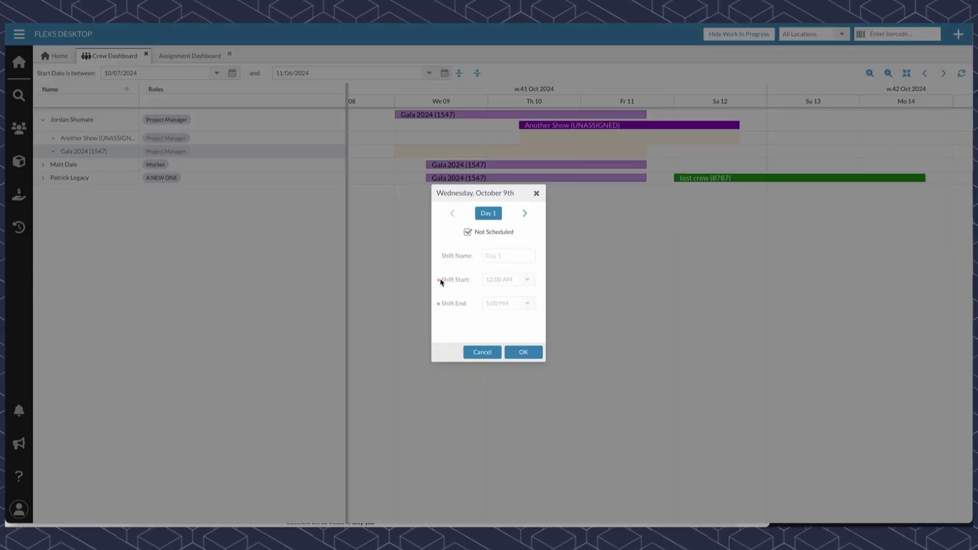
{"action": "left_click", "coordinate": [507, 258]}
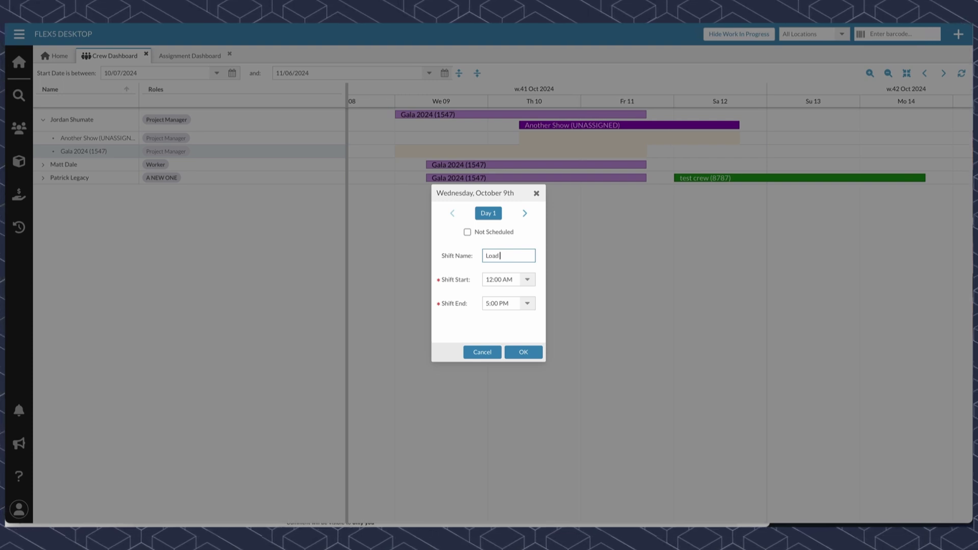
{"action": "left_click", "coordinate": [528, 279]}
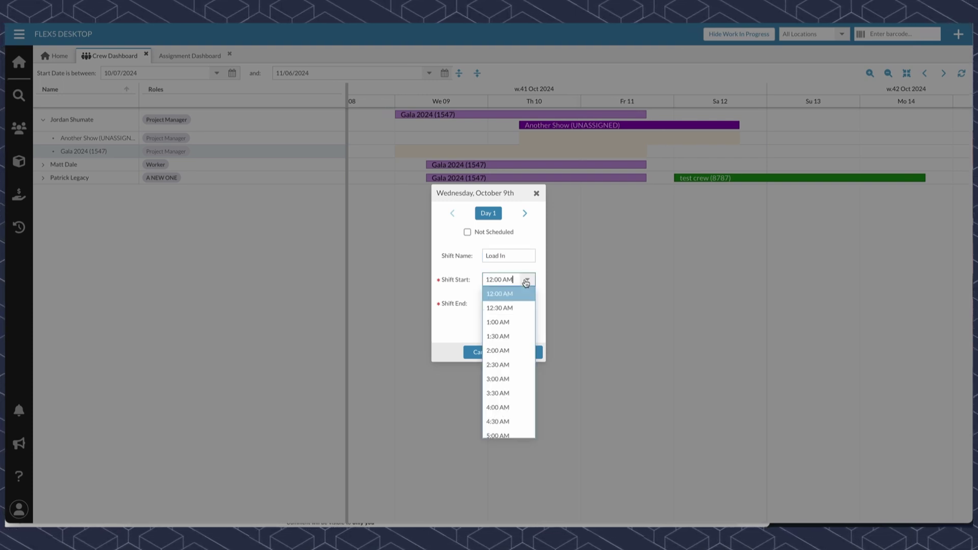
{"action": "scroll", "coordinate": [507, 402], "scroll_direction": "down", "scroll_amount": 5}
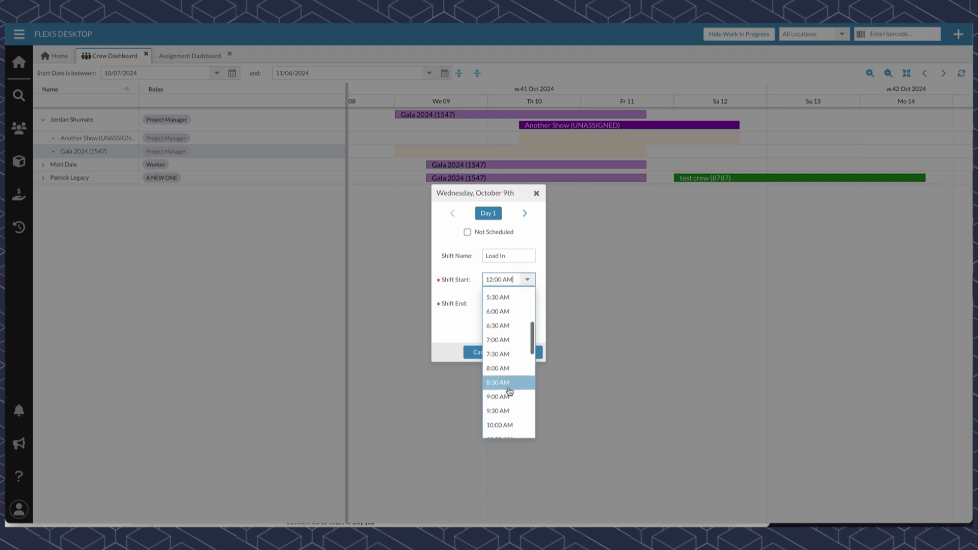
{"action": "left_click", "coordinate": [507, 403]}
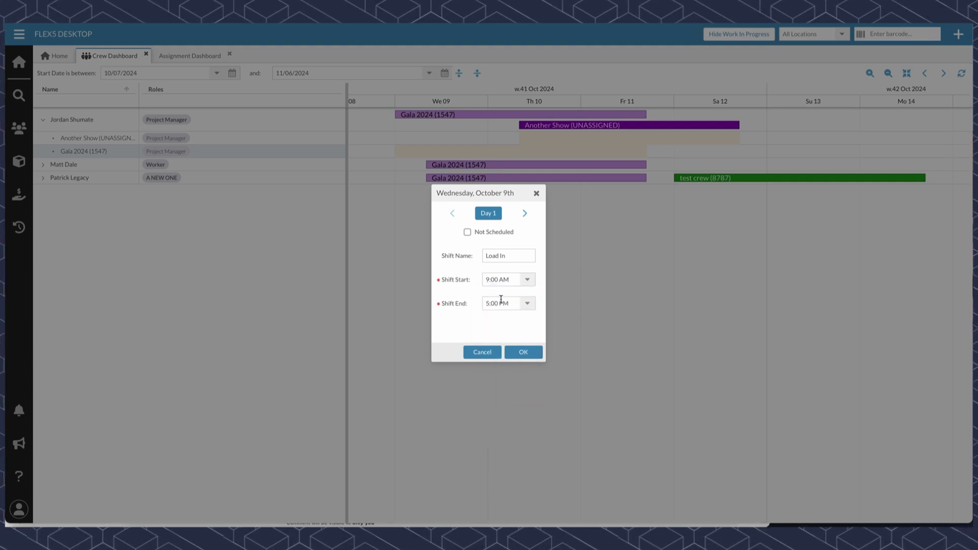
{"action": "left_click", "coordinate": [519, 351]}
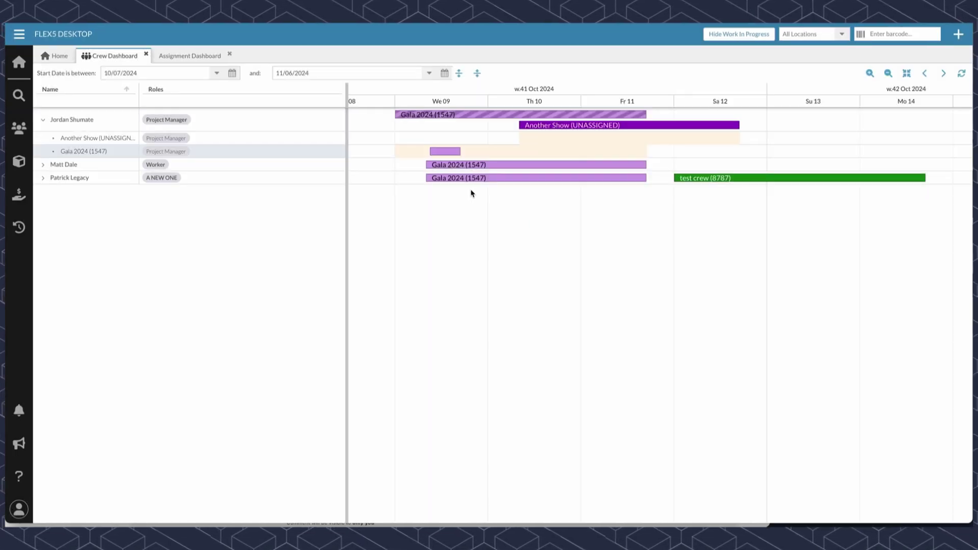
Collapse and re-expand the Project Manager's bookings to examine the Gala 2024 bar against its scheduled shift and the overlapping show
{"action": "mouse_move", "coordinate": [449, 152]}
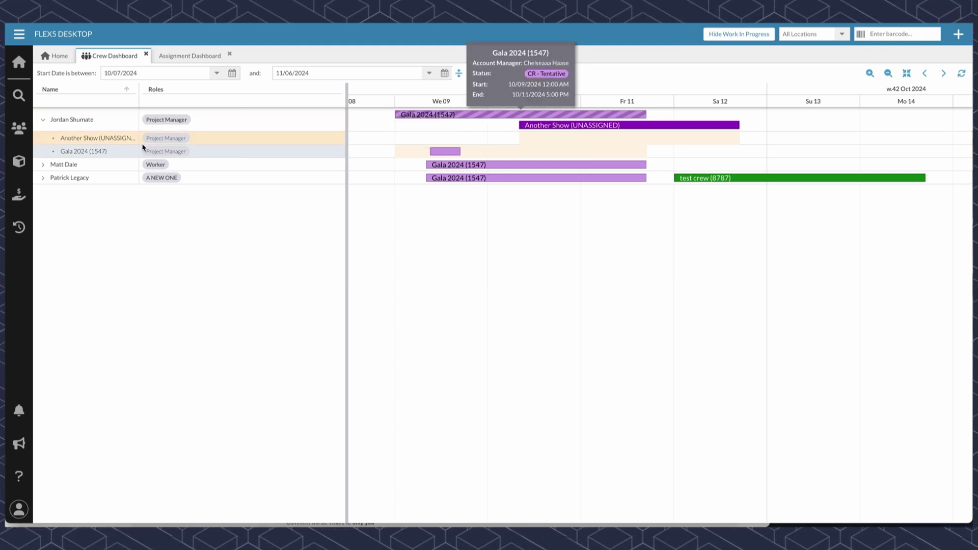
{"action": "left_click", "coordinate": [43, 122]}
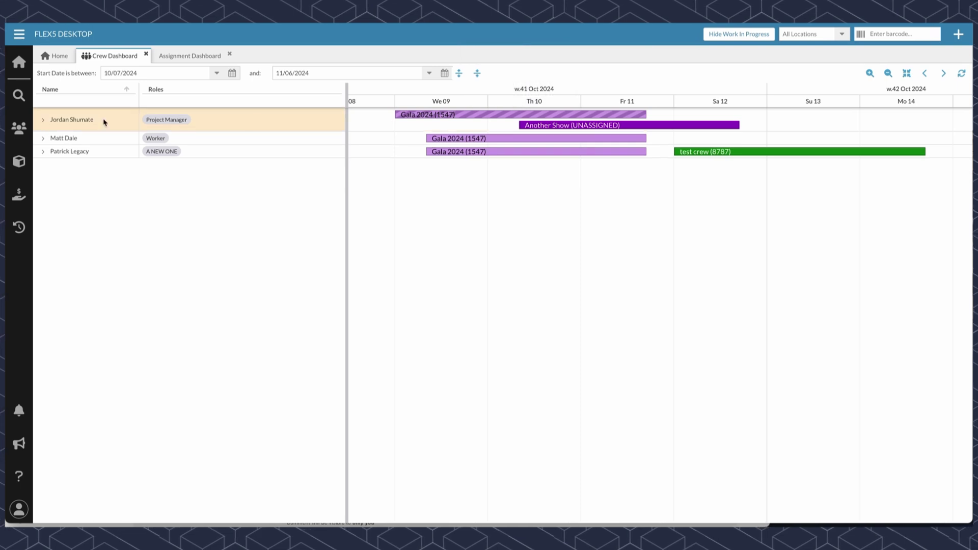
{"action": "left_click", "coordinate": [43, 122]}
{"action": "mouse_move", "coordinate": [436, 121]}
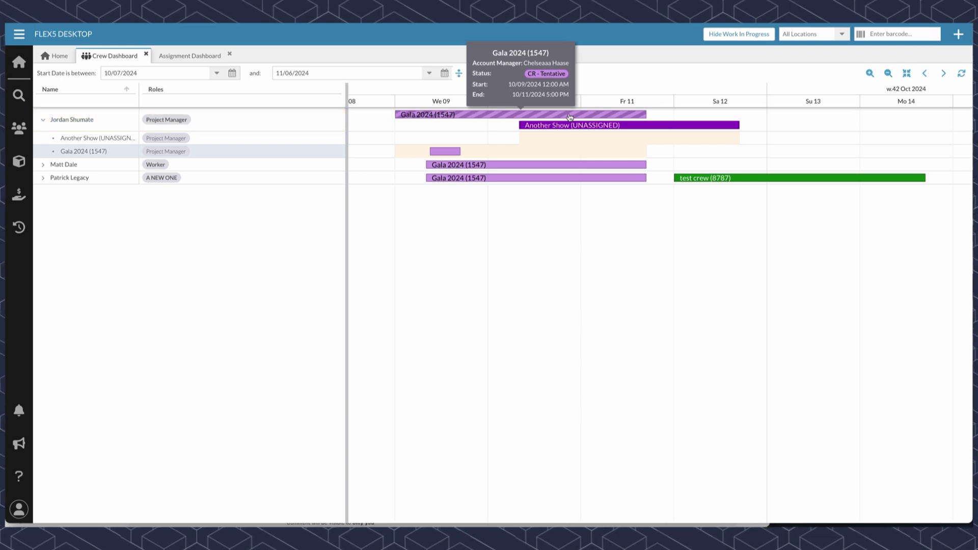
{"action": "mouse_move", "coordinate": [644, 130]}
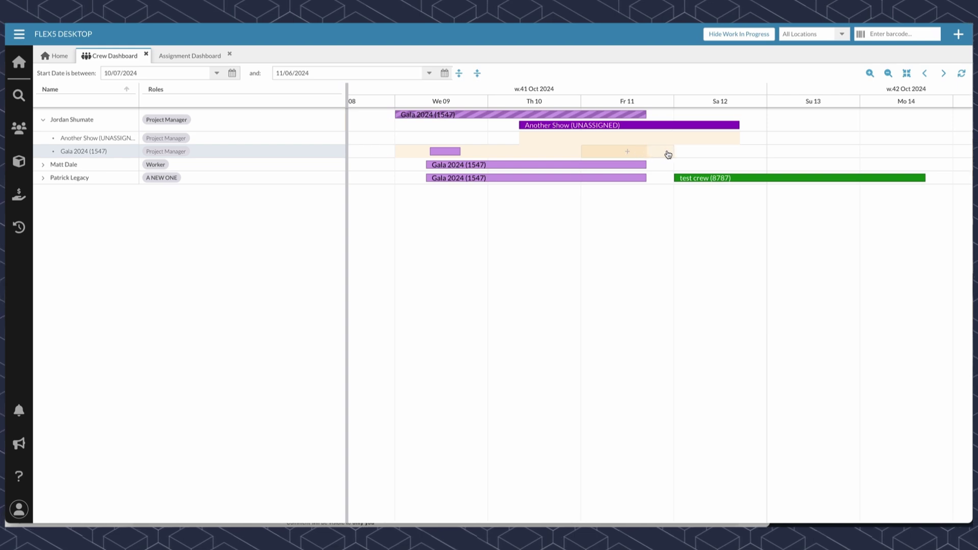
Schedule a Load Out shift for the Project Manager's Gala 2024 booking on Friday, October 11th, starting at 12:00 PM
{"action": "double_click", "coordinate": [633, 154]}
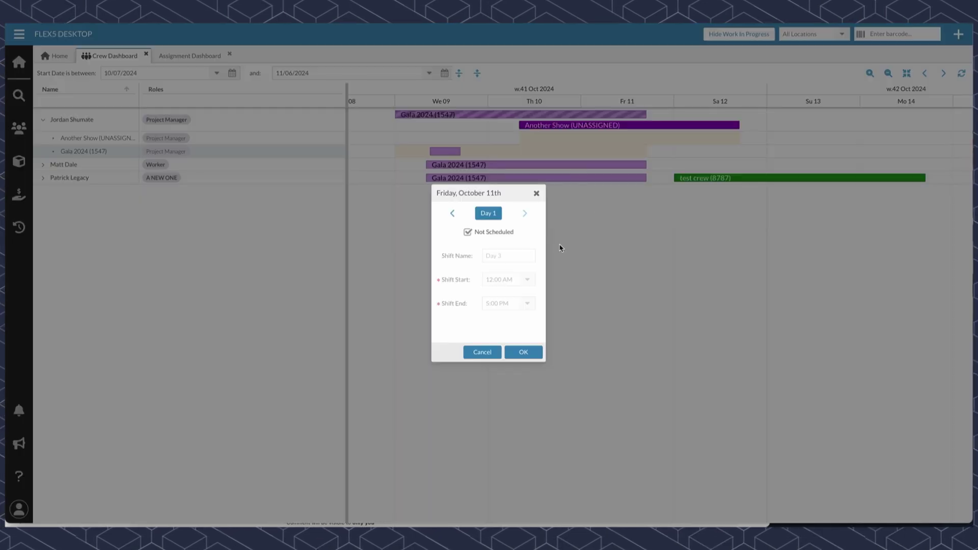
{"action": "left_click", "coordinate": [468, 233]}
{"action": "type", "text": "Load Out"}
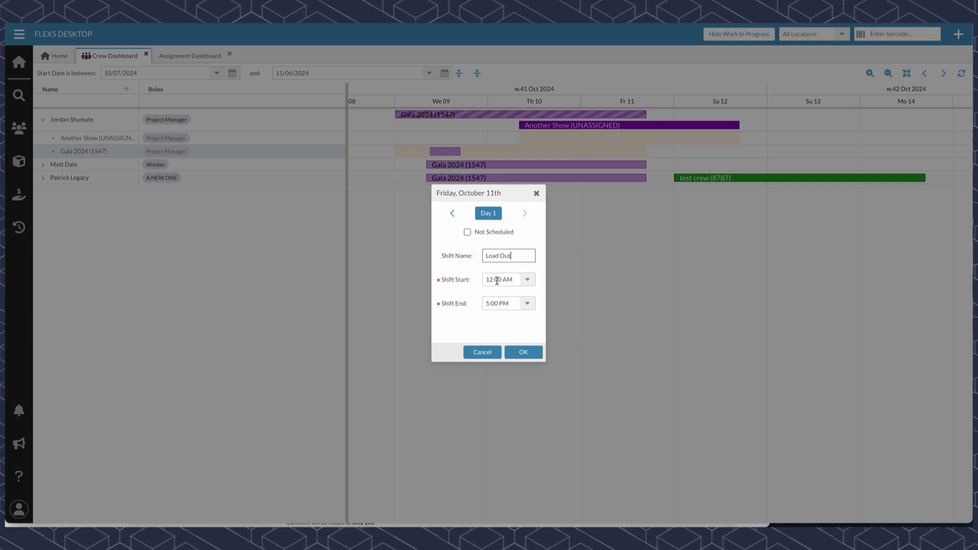
{"action": "left_click", "coordinate": [528, 279]}
{"action": "scroll", "coordinate": [509, 403], "scroll_direction": "down", "scroll_amount": 2}
{"action": "scroll", "coordinate": [509, 406], "scroll_direction": "down", "scroll_amount": 5}
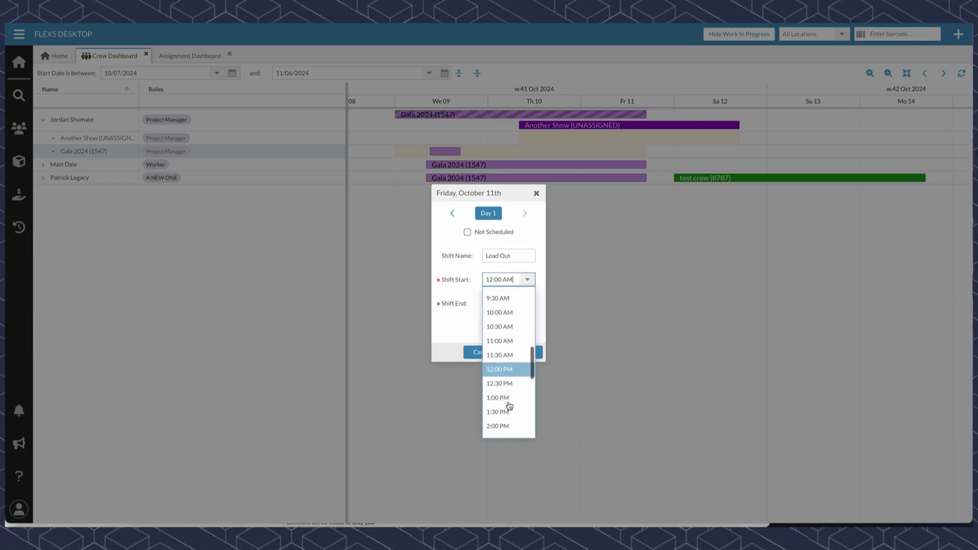
{"action": "left_click", "coordinate": [509, 370]}
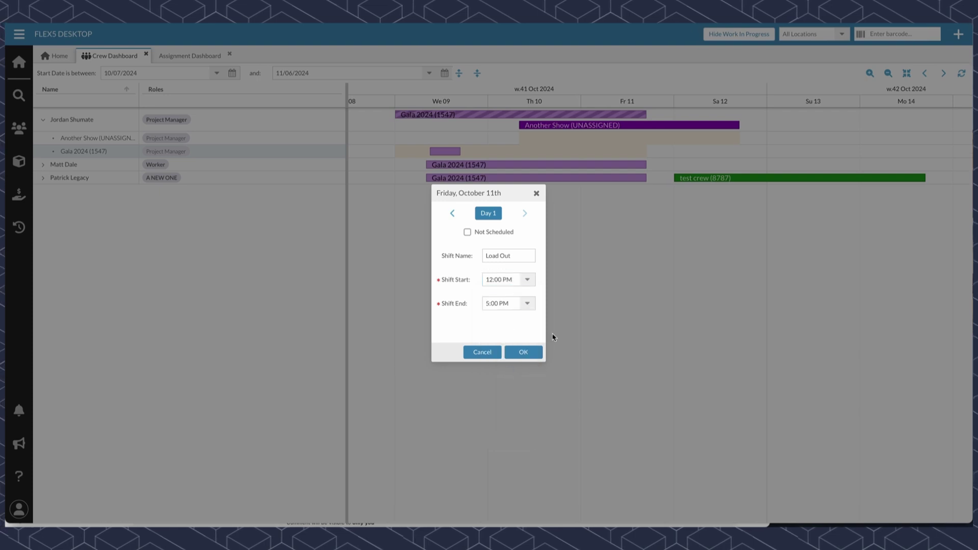
{"action": "left_click", "coordinate": [531, 353]}
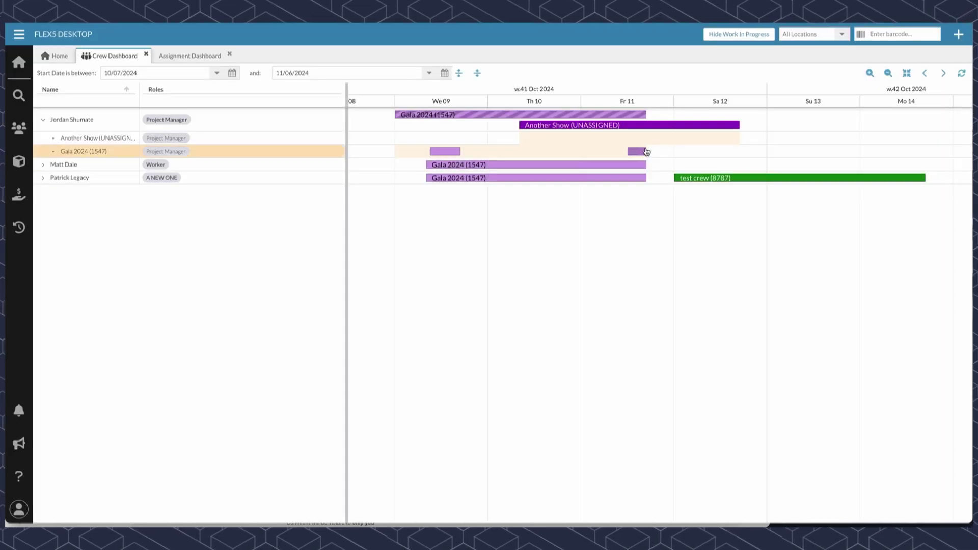
Schedule a Load In shift for the Project Manager's Another Show booking on Thursday, October 10th, keeping the default times
{"action": "left_click", "coordinate": [539, 128]}
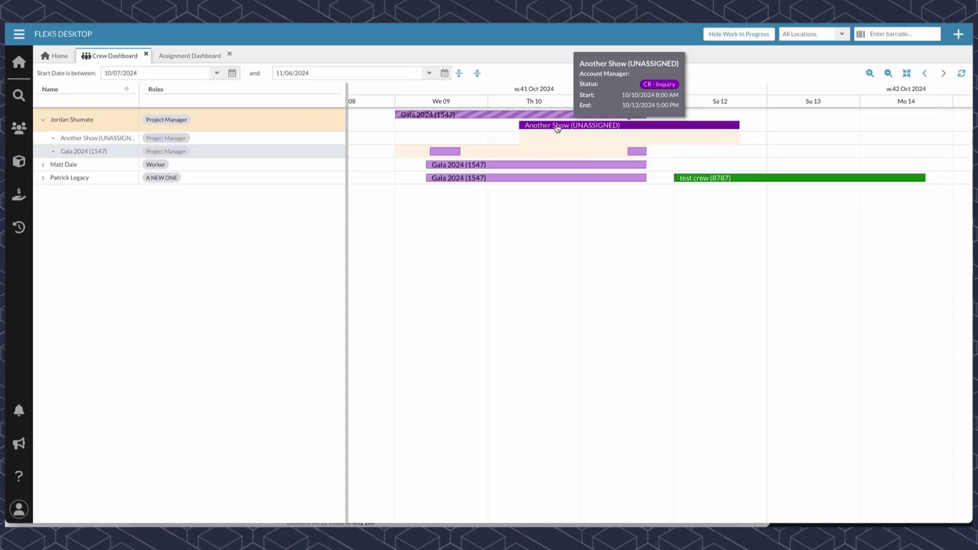
{"action": "left_click", "coordinate": [534, 139]}
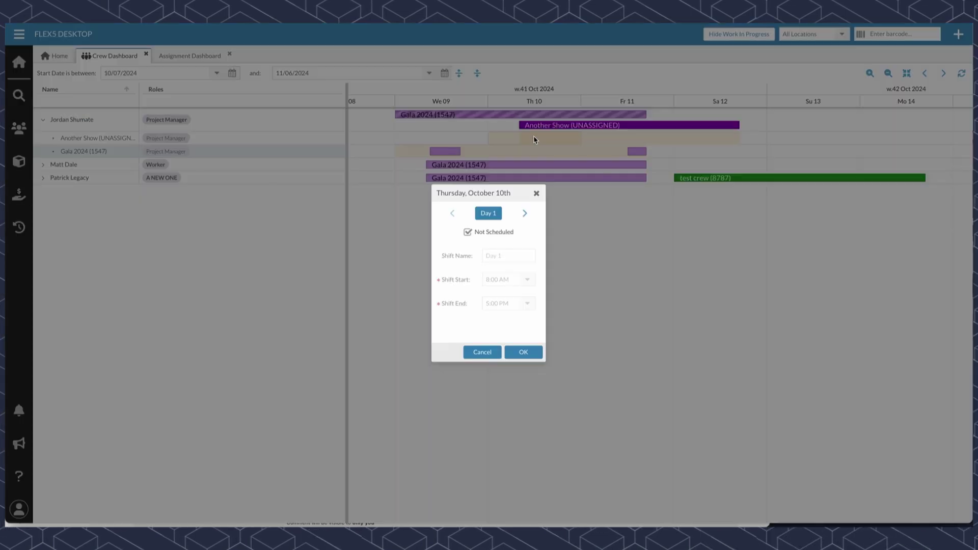
{"action": "left_click", "coordinate": [468, 233]}
{"action": "left_click", "coordinate": [496, 256]}
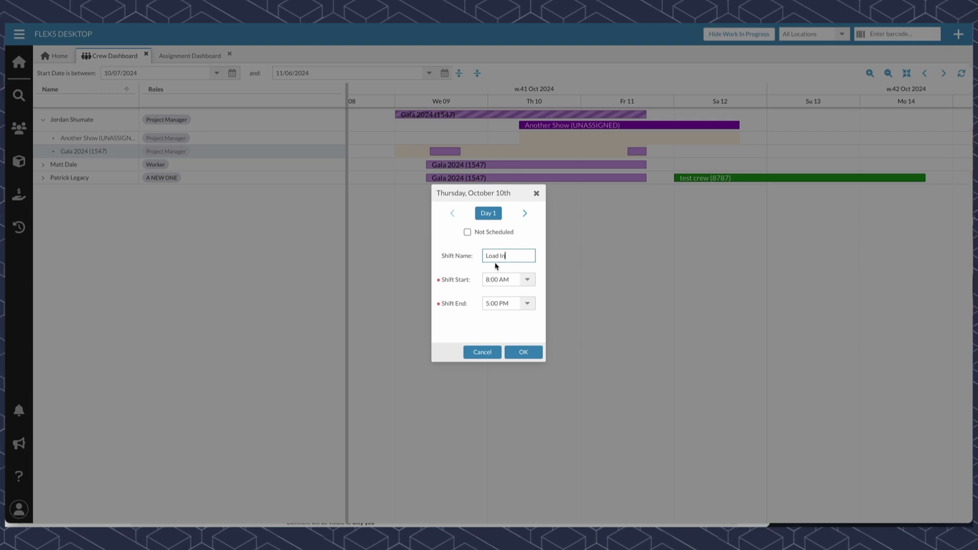
{"action": "left_click", "coordinate": [523, 352]}
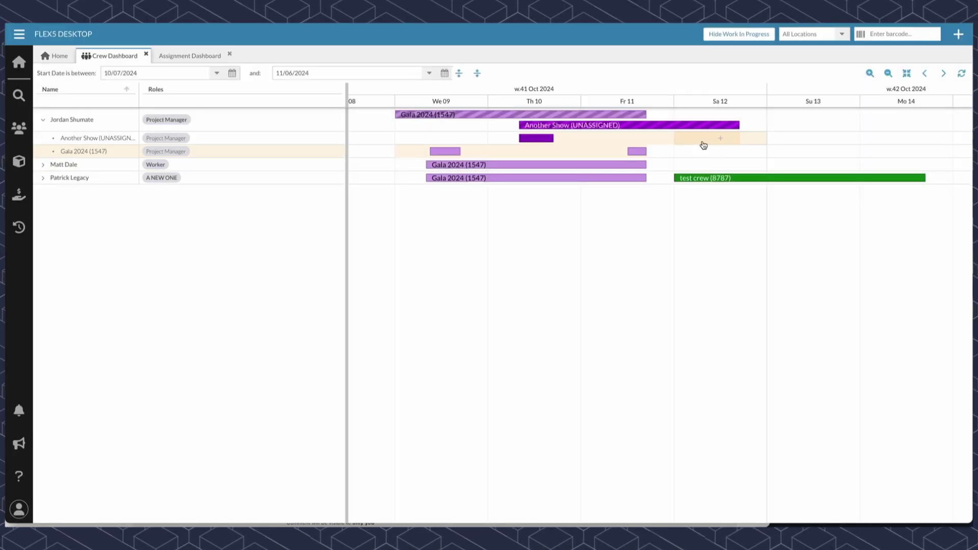
Schedule a Load Out shift for the Project Manager's Another Show booking on Saturday, October 12th, starting at 12:00 PM
{"action": "left_click", "coordinate": [703, 144]}
{"action": "left_click", "coordinate": [469, 233]}
{"action": "left_click", "coordinate": [510, 253]}
{"action": "type", "text": "Load Out"}
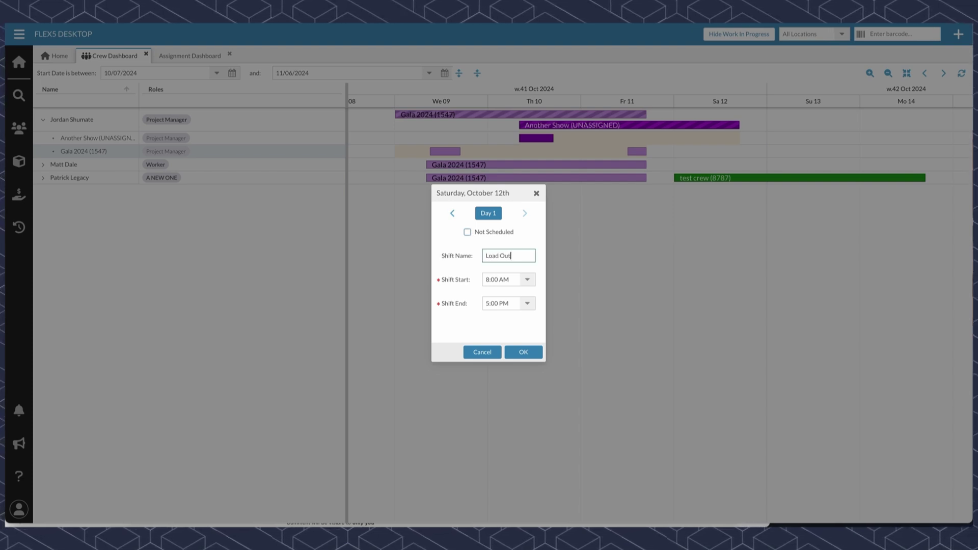
{"action": "left_click", "coordinate": [527, 280]}
{"action": "scroll", "coordinate": [509, 367], "scroll_direction": "down", "scroll_amount": 3}
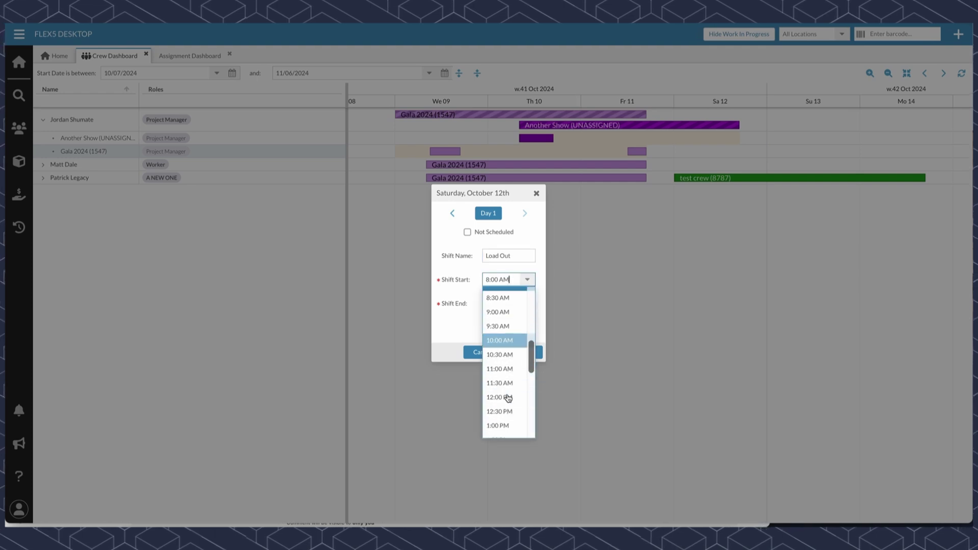
{"action": "left_click", "coordinate": [509, 363]}
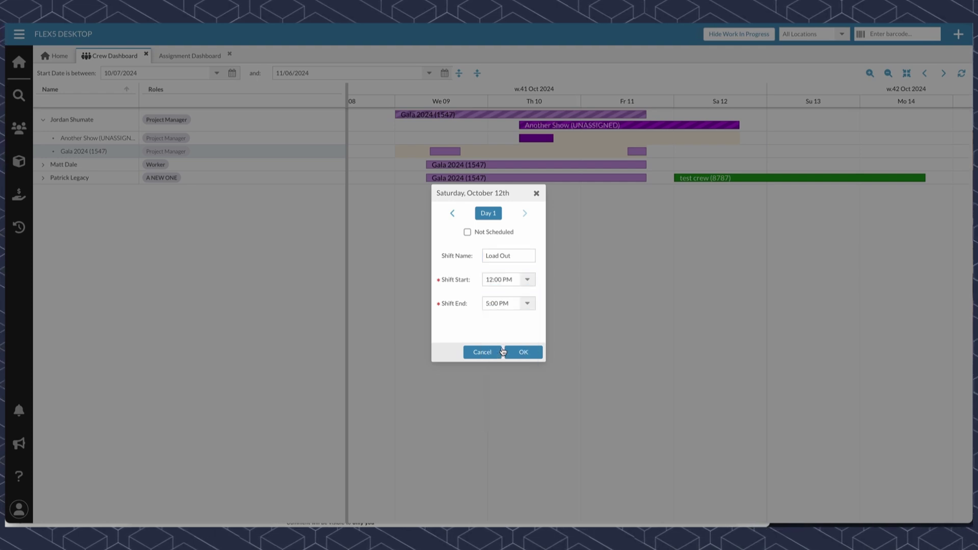
{"action": "left_click", "coordinate": [531, 356]}
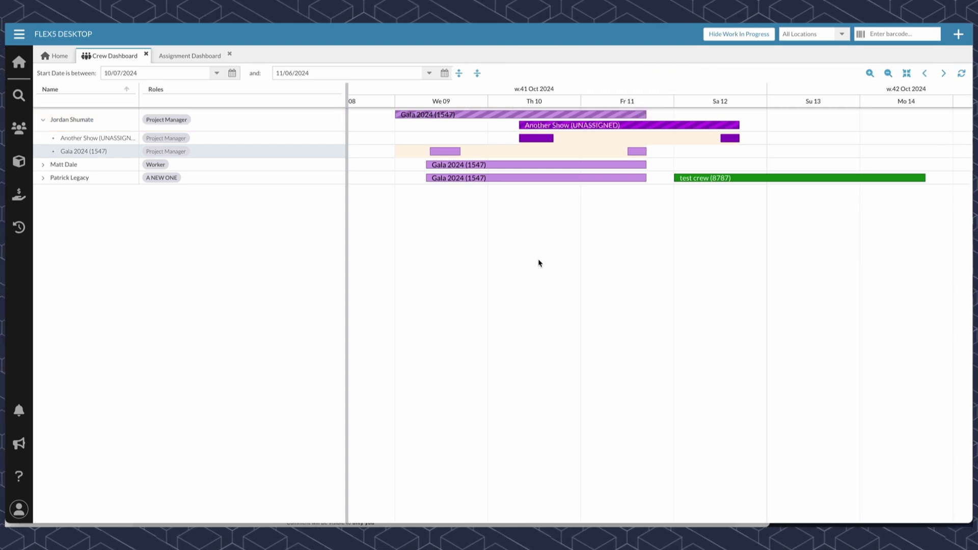
{"action": "scroll", "coordinate": [489, 199], "scroll_direction": "right", "scroll_amount": 1}
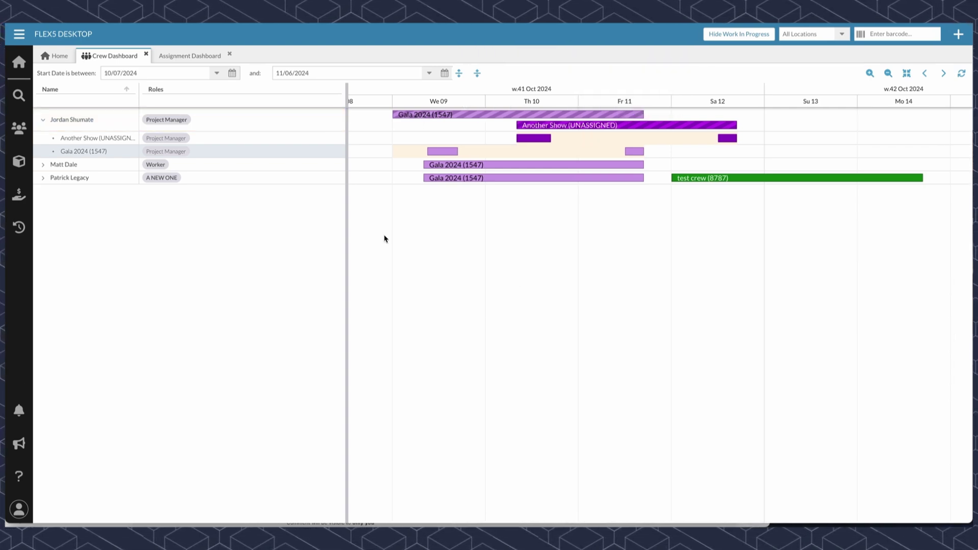